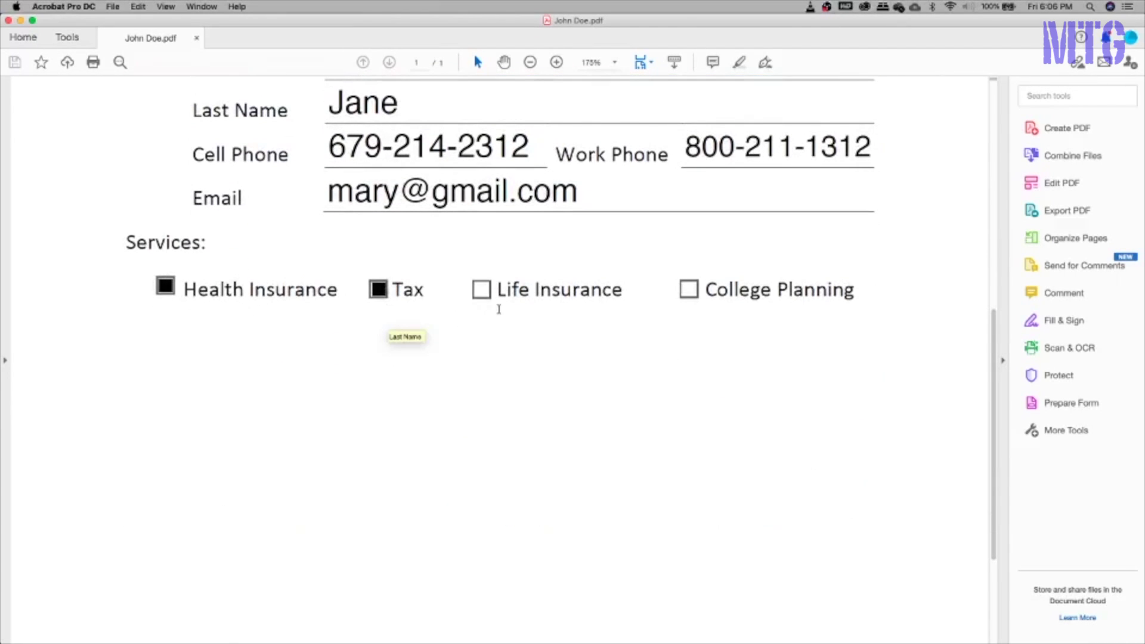
Review the filled-in intake form's contact fields and services, and the completed PDFs in the Form folder.
scroll(499, 309, up, 8)
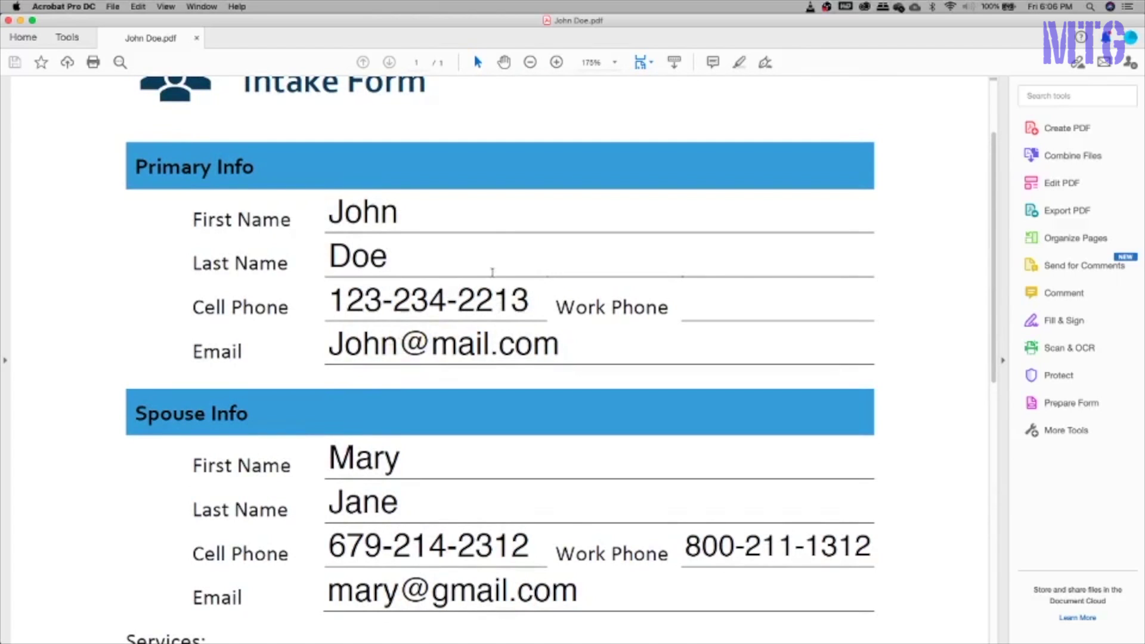
scroll(364, 269, down, 2)
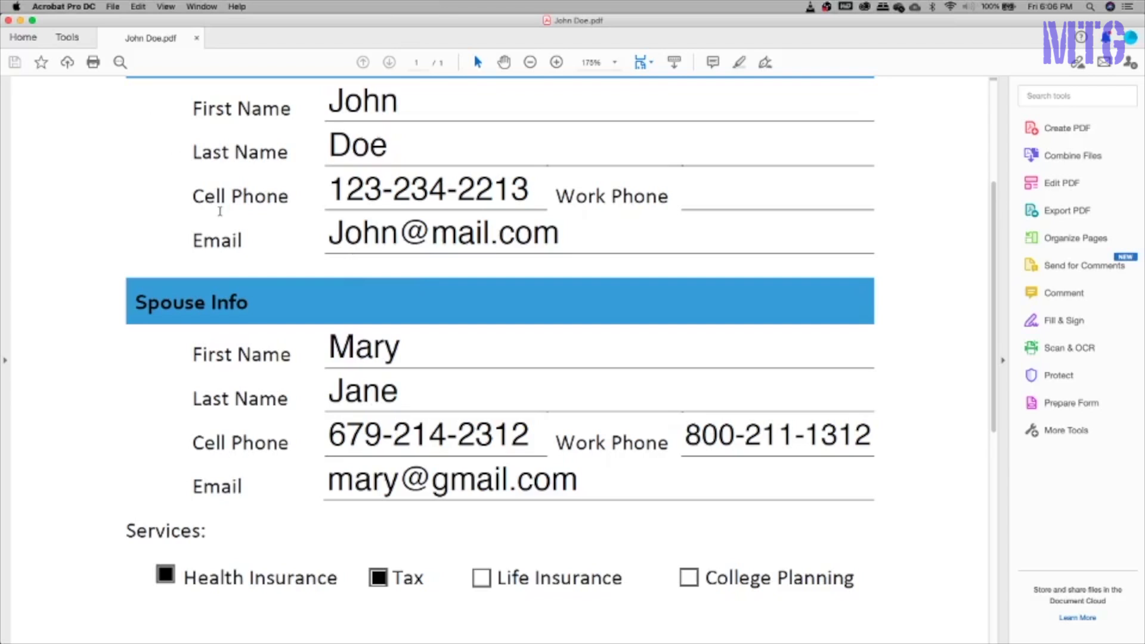
scroll(221, 211, down, 5)
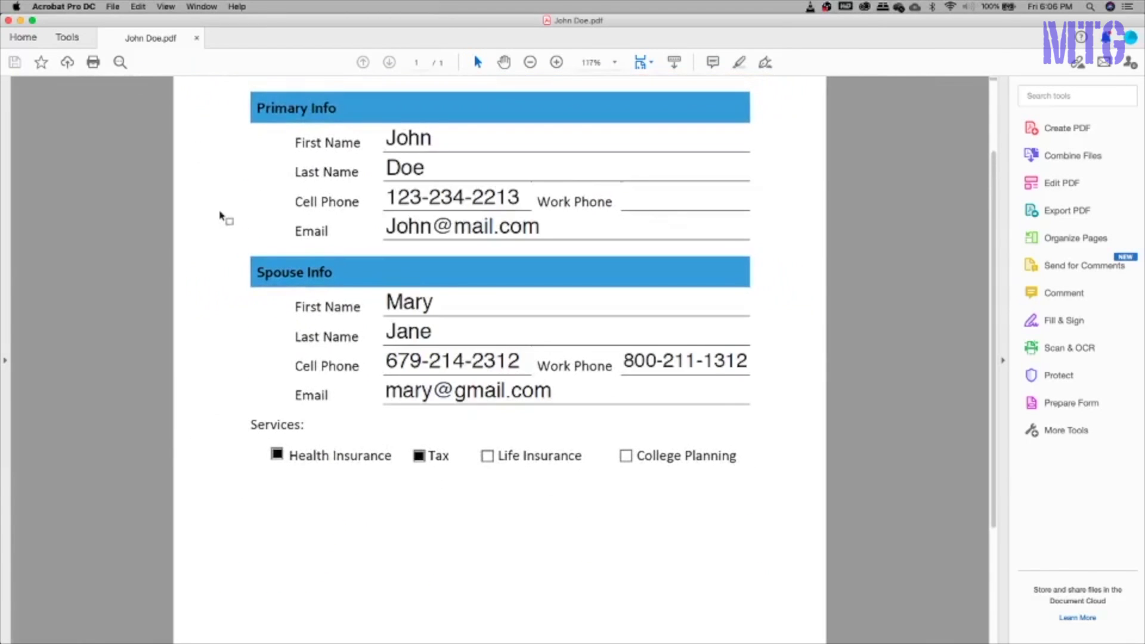
scroll(221, 215, down, 3)
scroll(262, 219, up, 3)
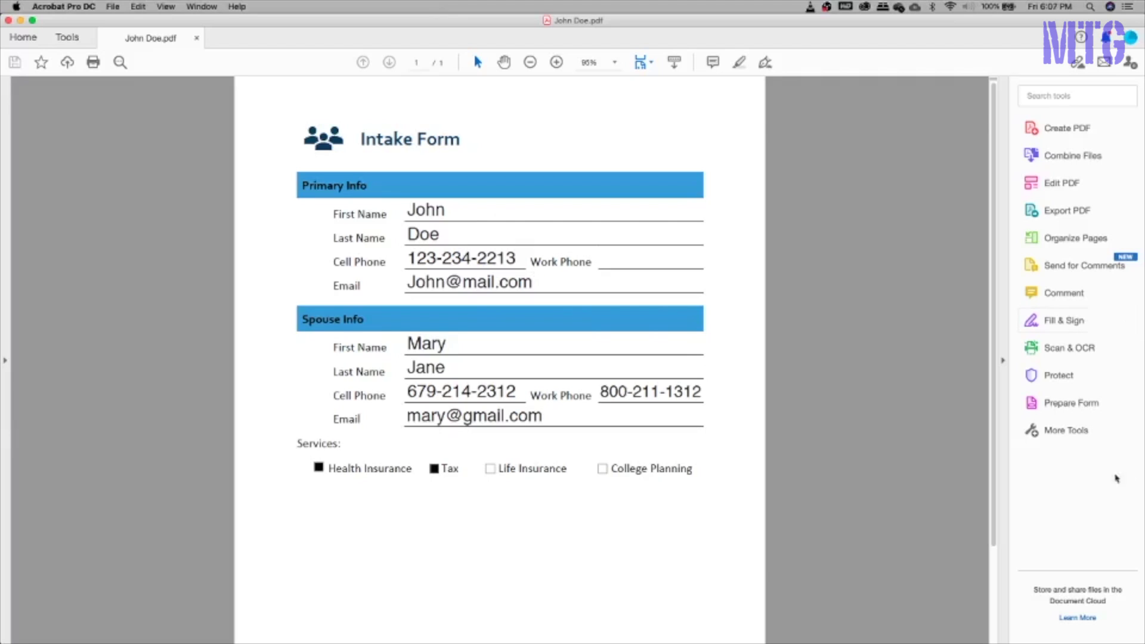
key(super+Tab)
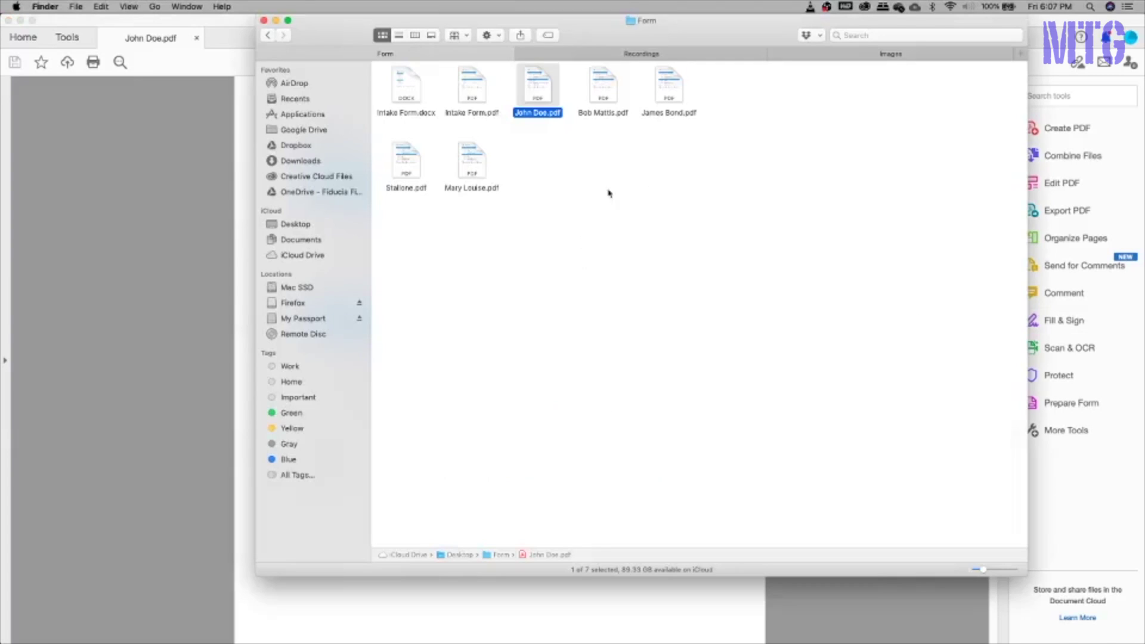
click(573, 190)
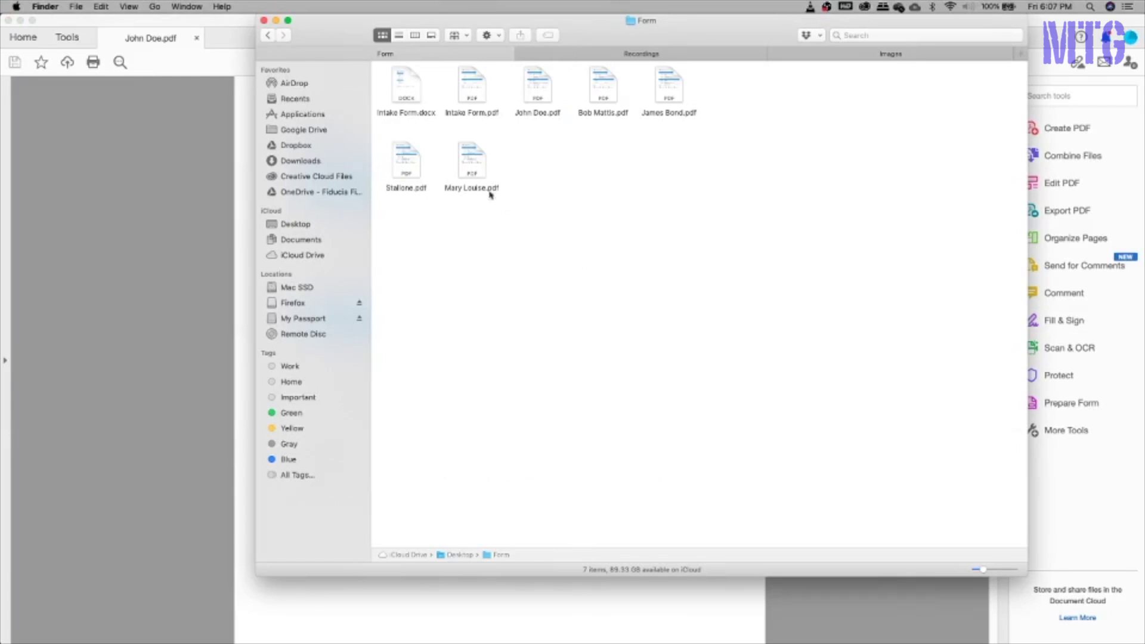
click(199, 162)
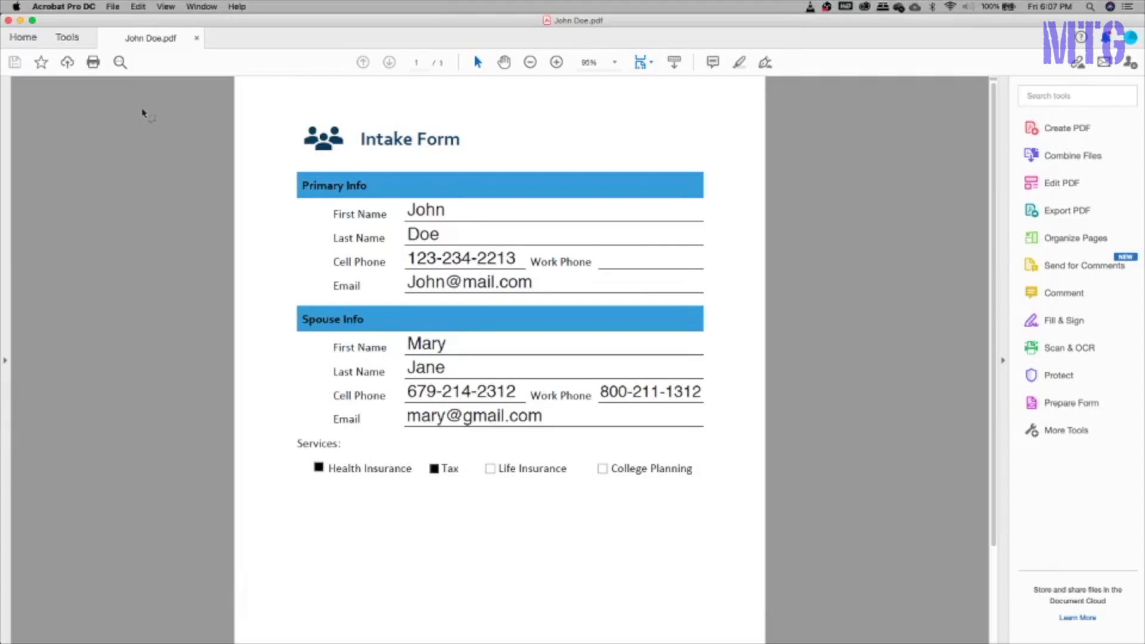
Open the filled intake form in the Prepare Form tool to show its form fields.
click(68, 38)
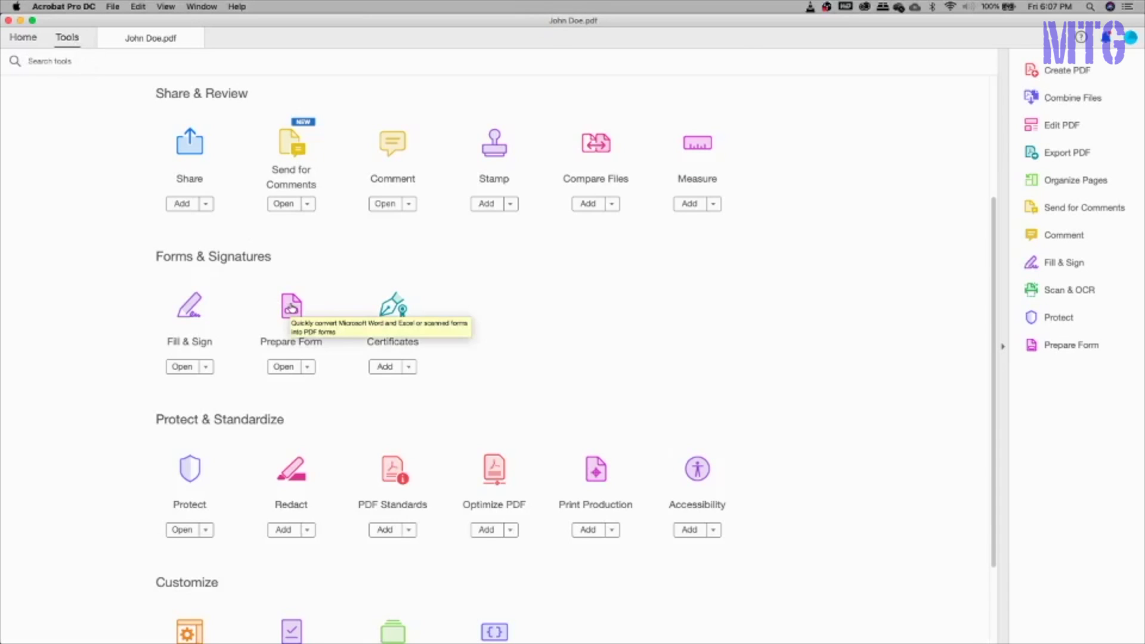
click(291, 307)
click(570, 260)
scroll(571, 260, up, 5)
click(524, 226)
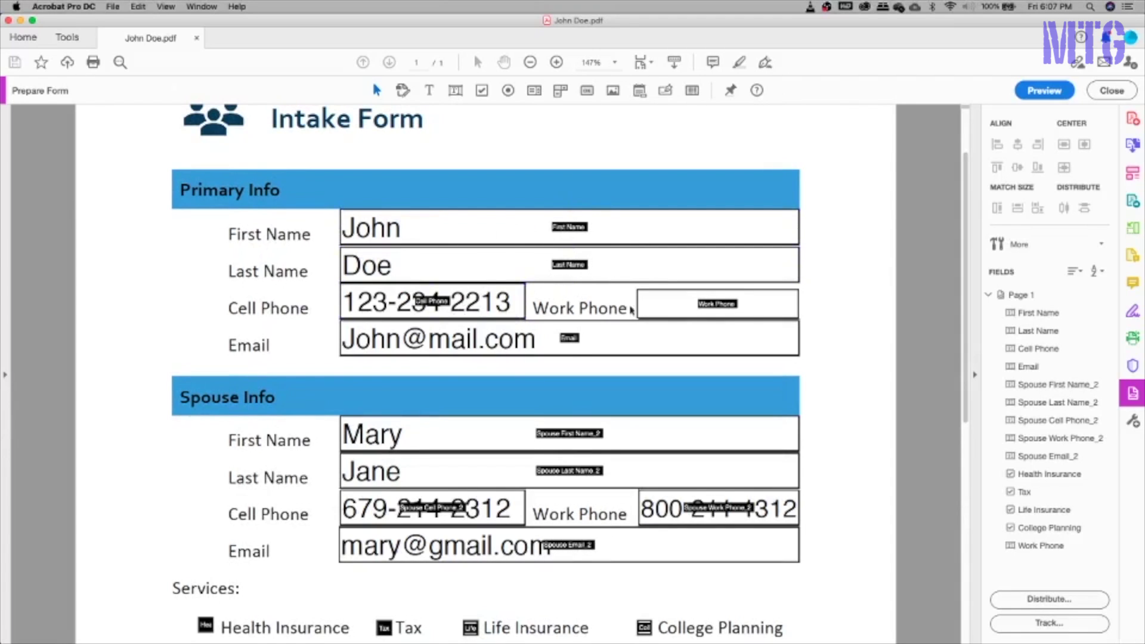
click(595, 437)
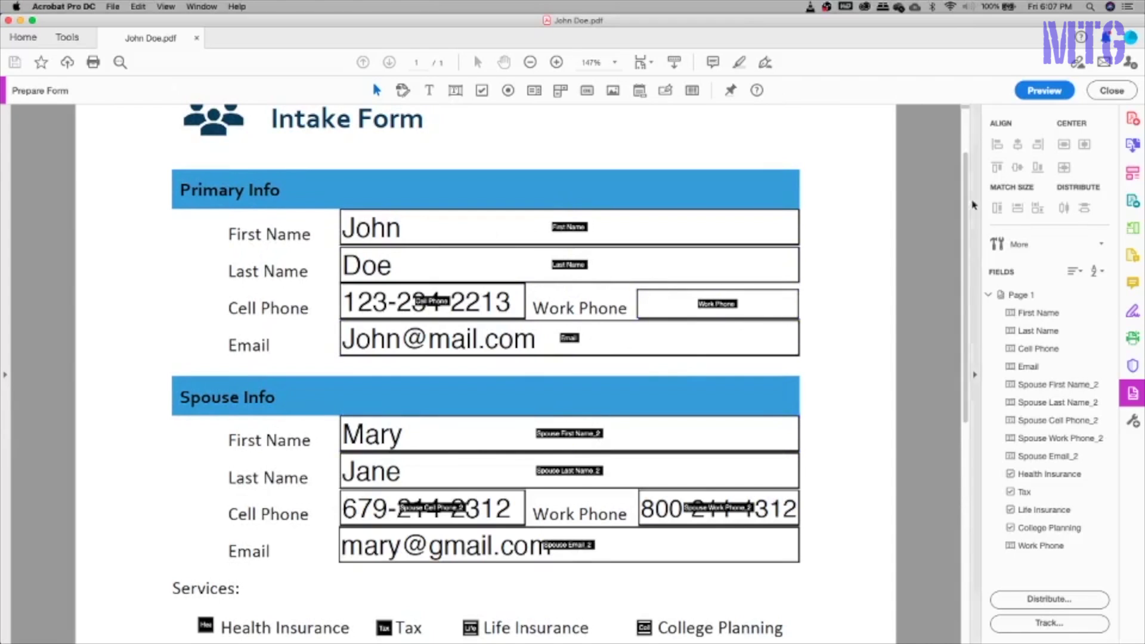
Start merging data files into a spreadsheet and add all PDFs from the Form folder as source files.
click(1019, 245)
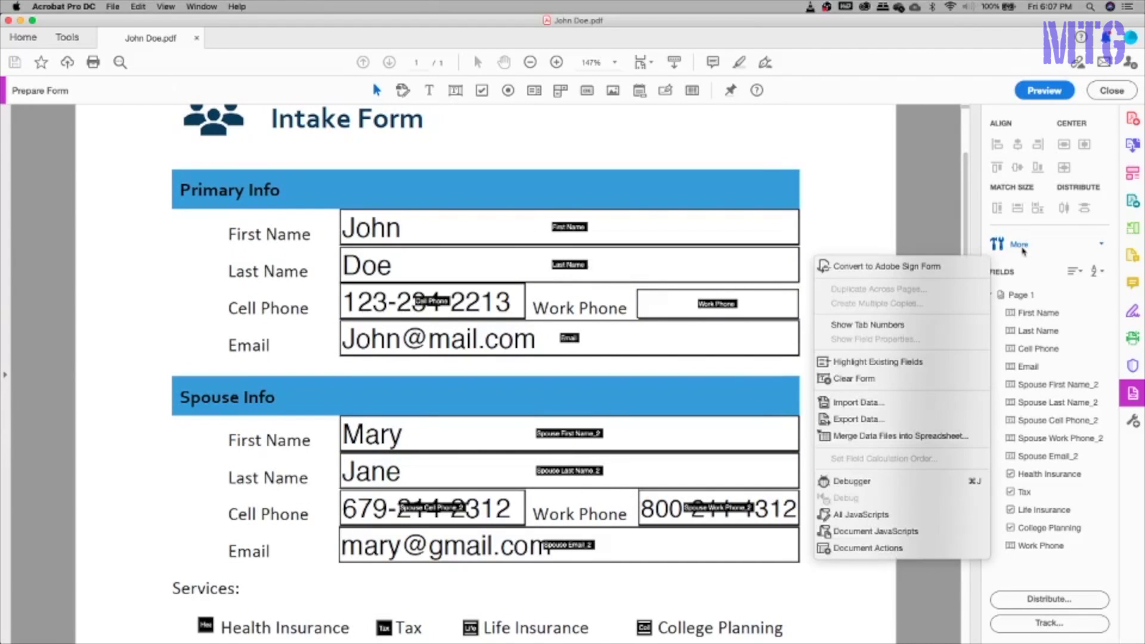
click(861, 441)
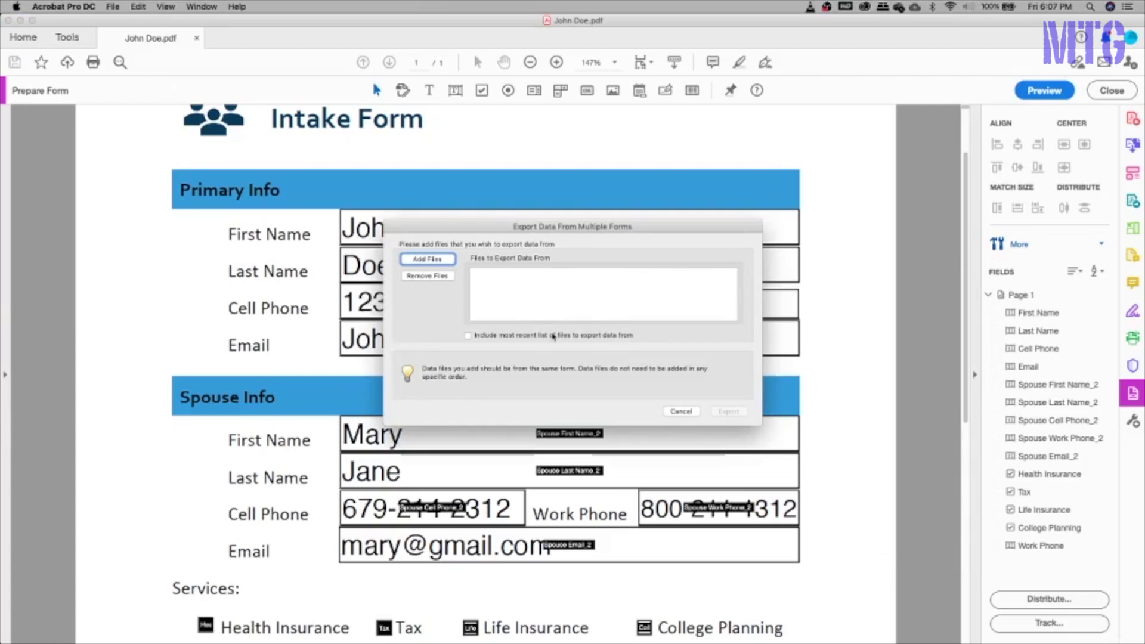
click(450, 260)
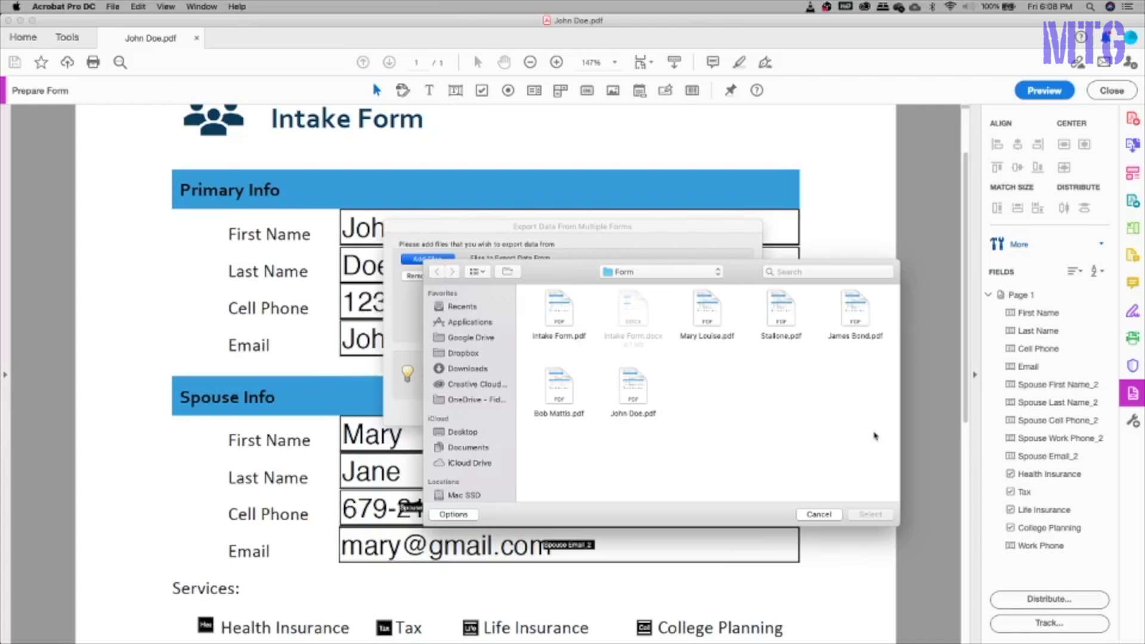
key(super+a)
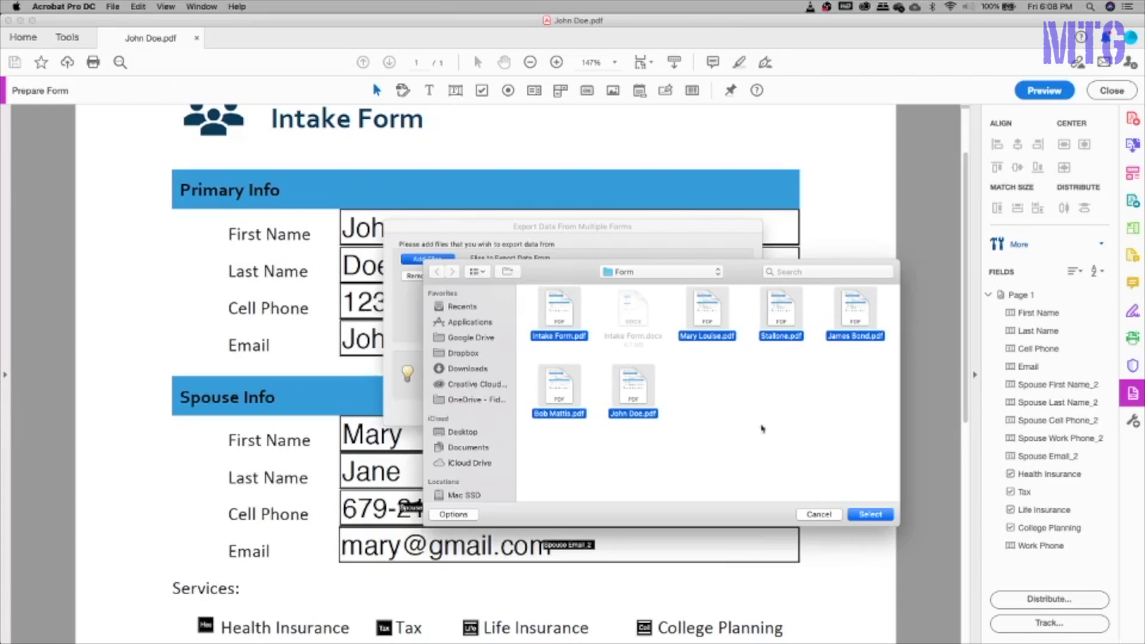
click(870, 514)
scroll(503, 293, down, 2)
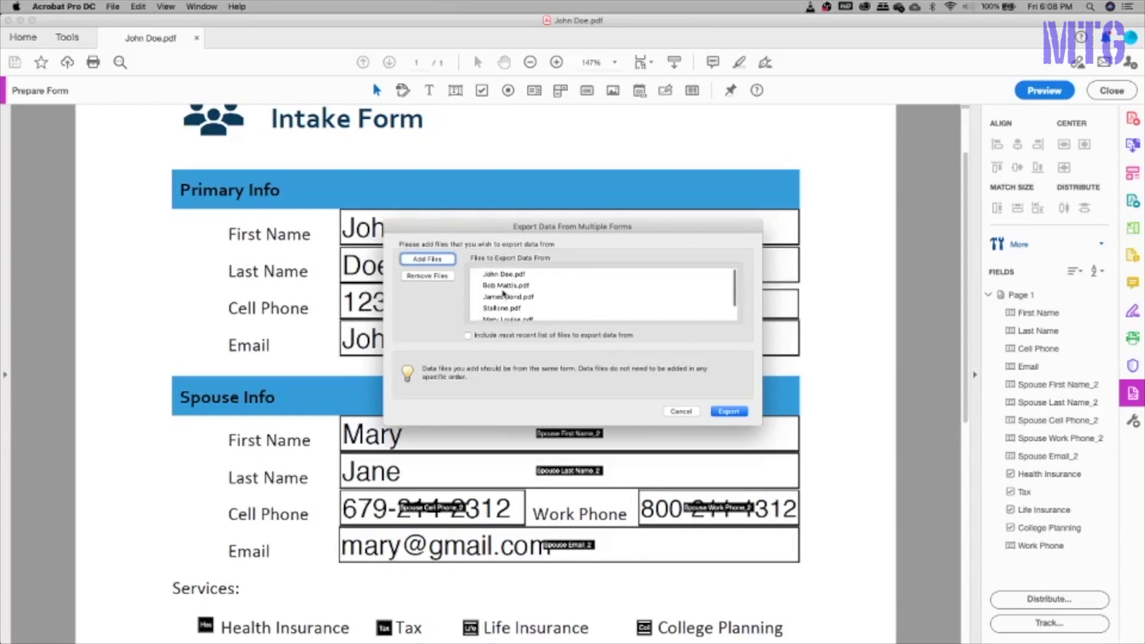
scroll(504, 293, up, 2)
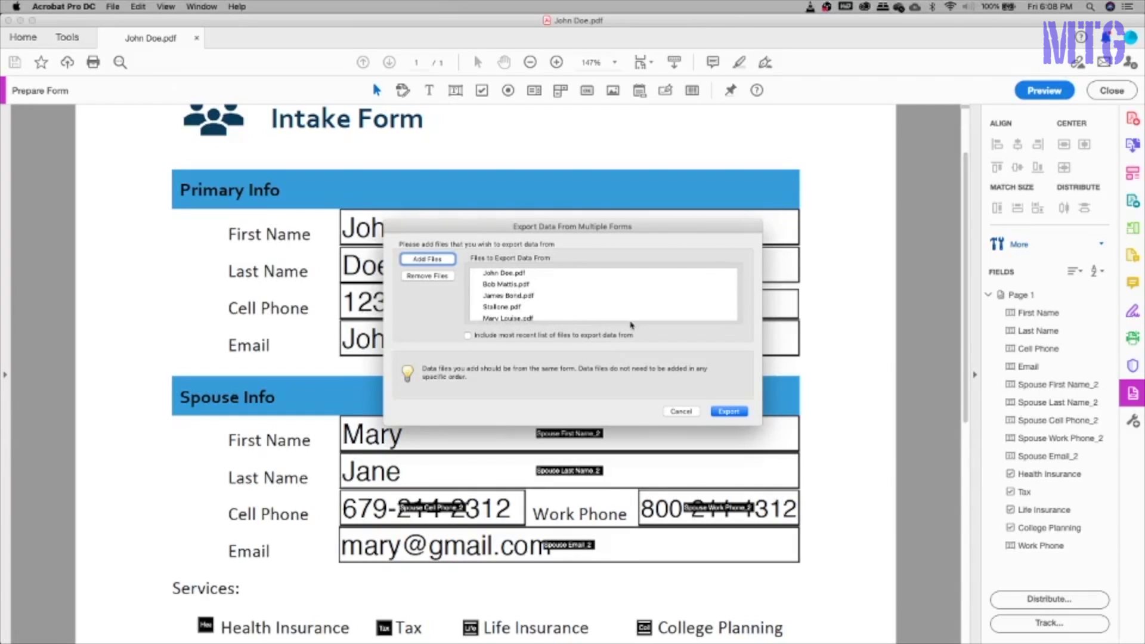
Export the merged form data to the Form folder as report.csv in comma-delimited format and view it in Excel.
click(728, 411)
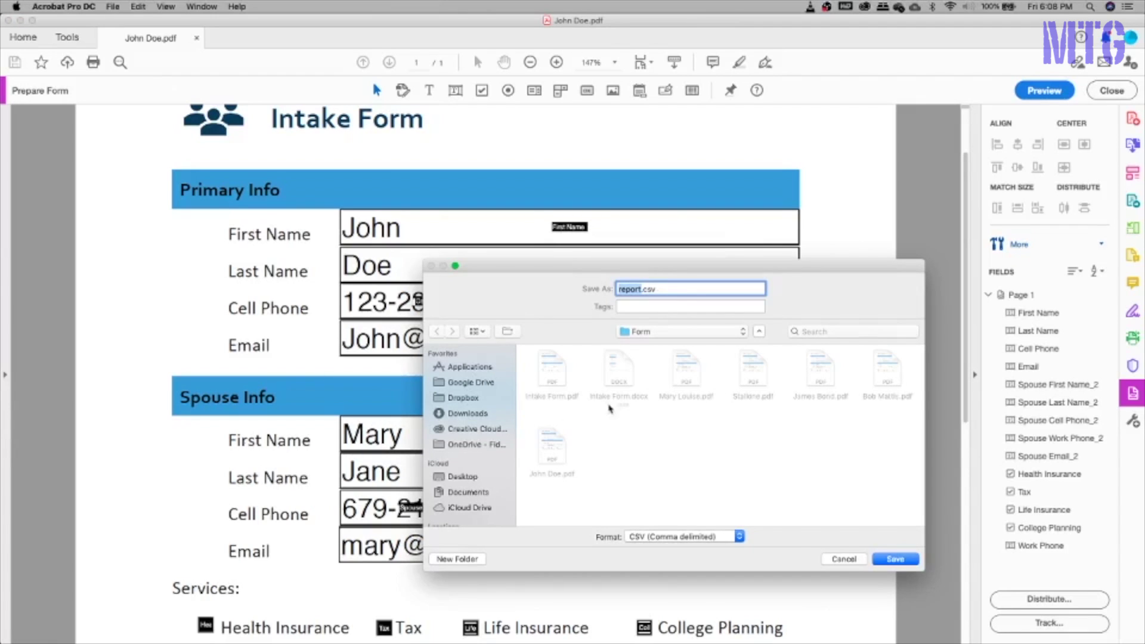
scroll(460, 454, down, 5)
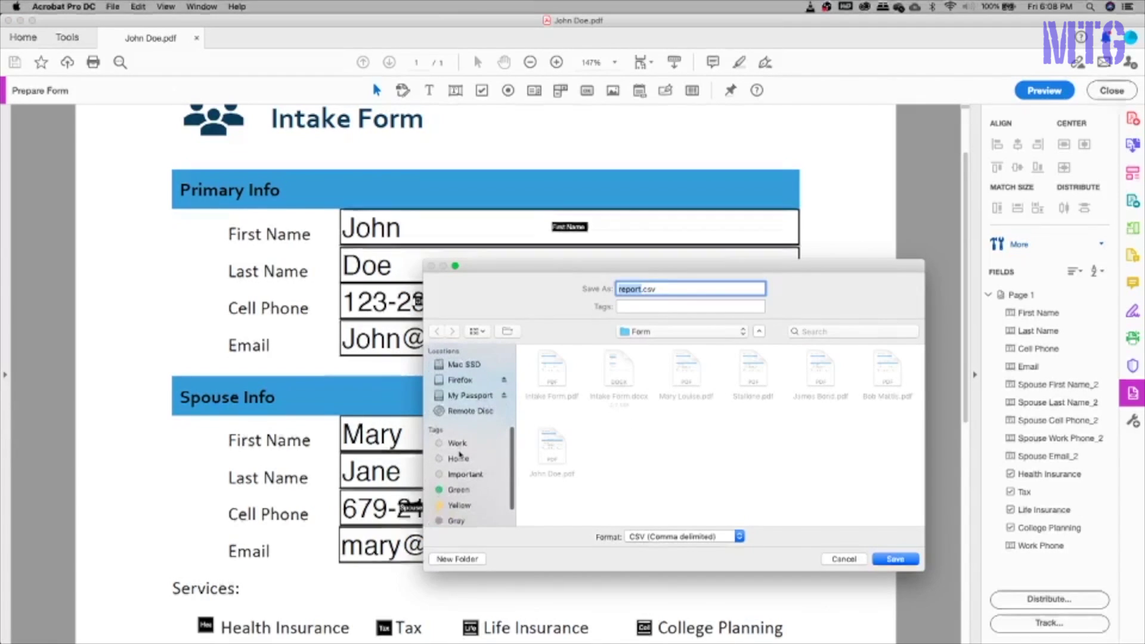
click(892, 559)
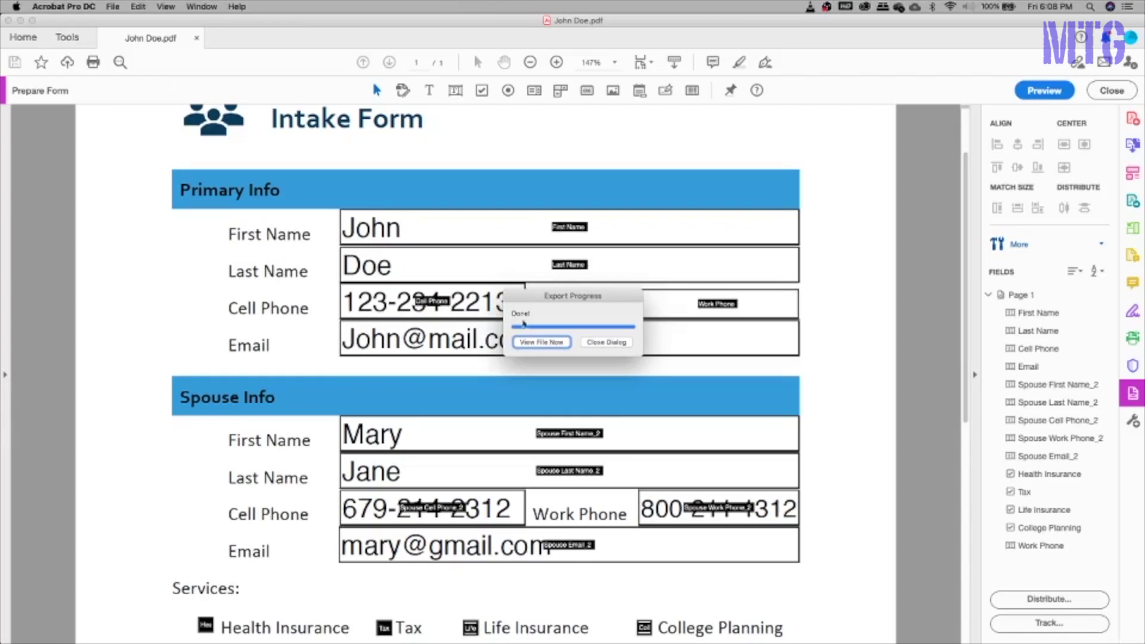
click(552, 344)
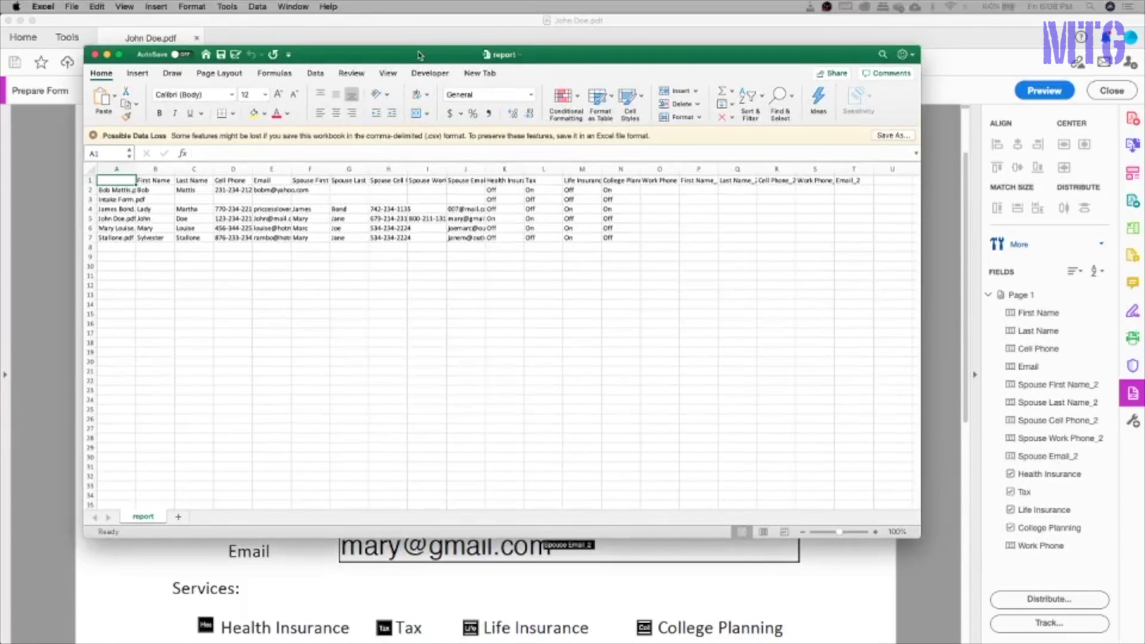
Maximize the report workbook window and autofit the width of all columns to their contents.
double_click(418, 56)
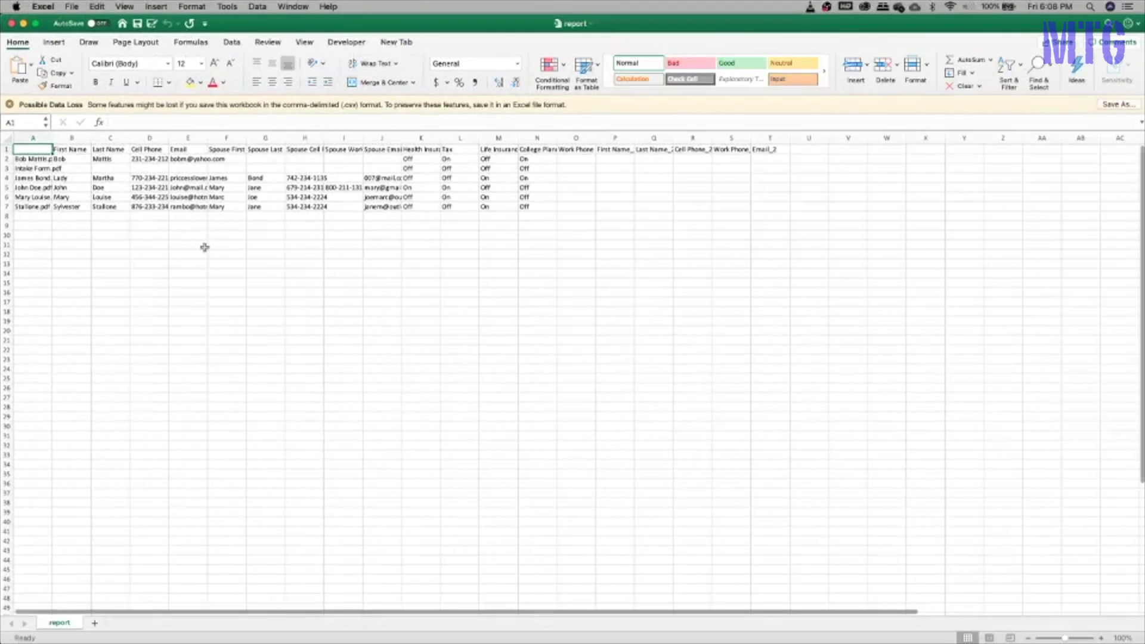
click(8, 138)
double_click(56, 137)
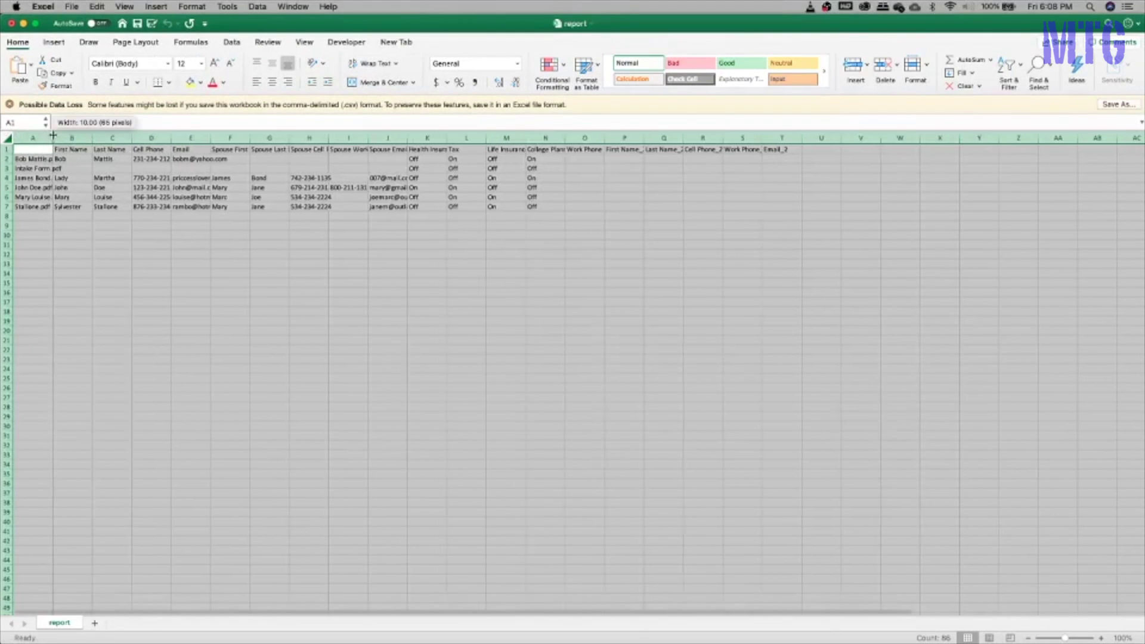
Examine the merged report's file names, header row, first names, phone and email columns, and the insurance and tax service columns.
click(39, 138)
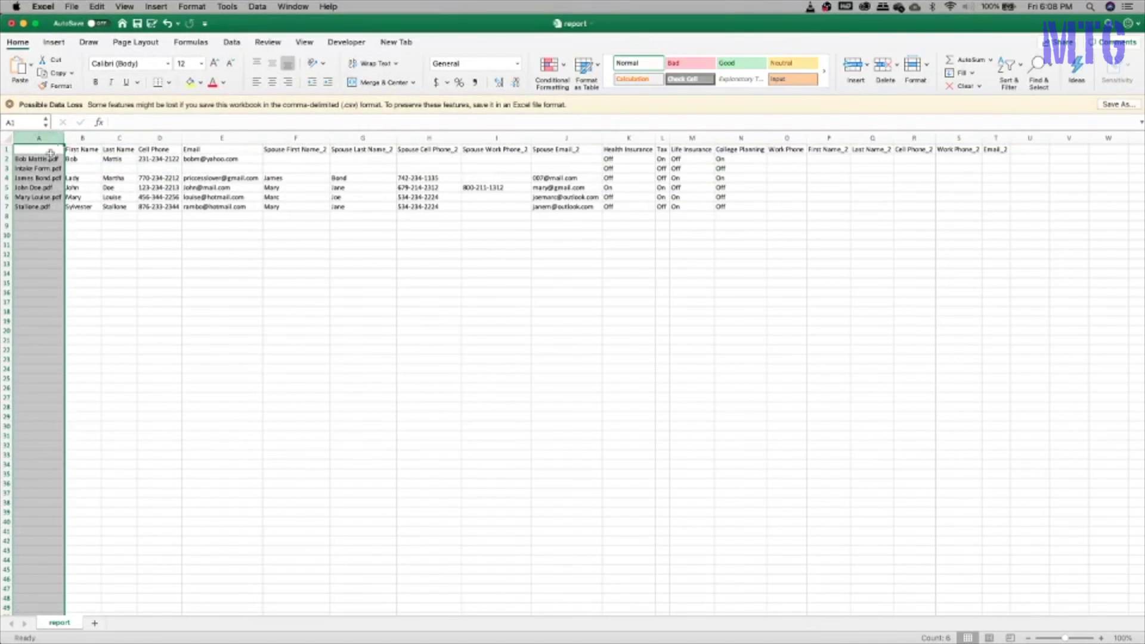
click(7, 149)
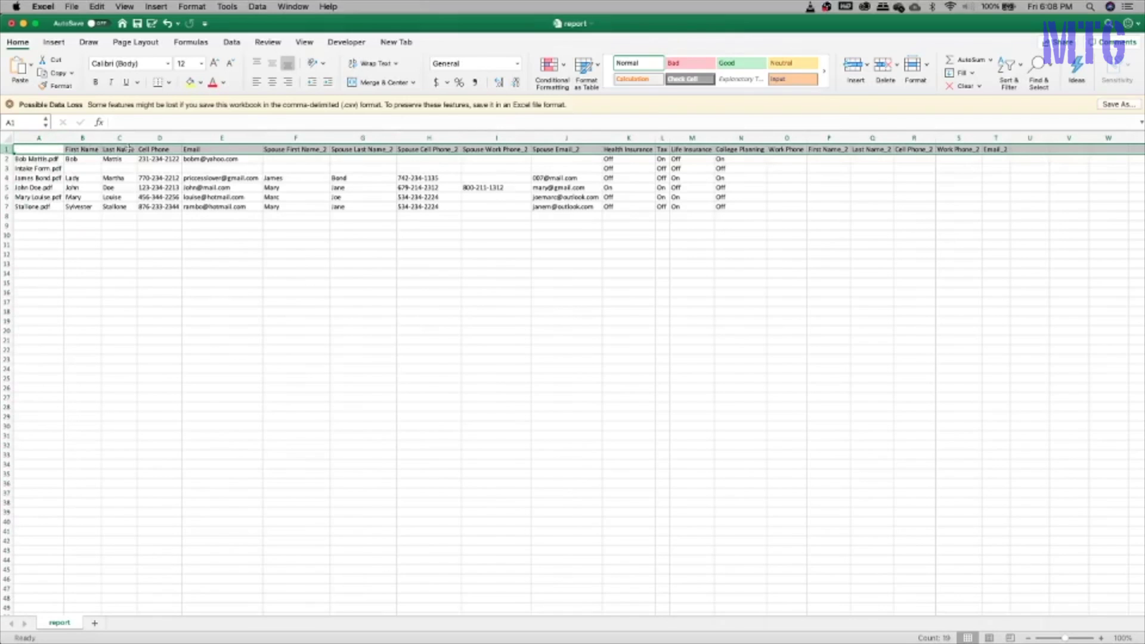
click(83, 138)
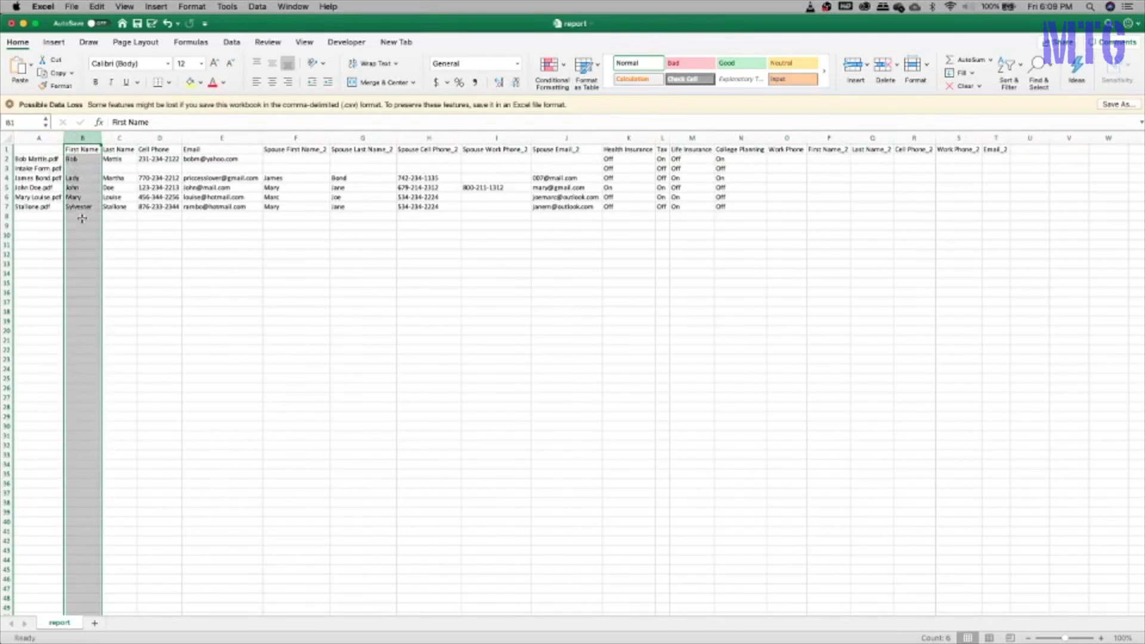
click(85, 159)
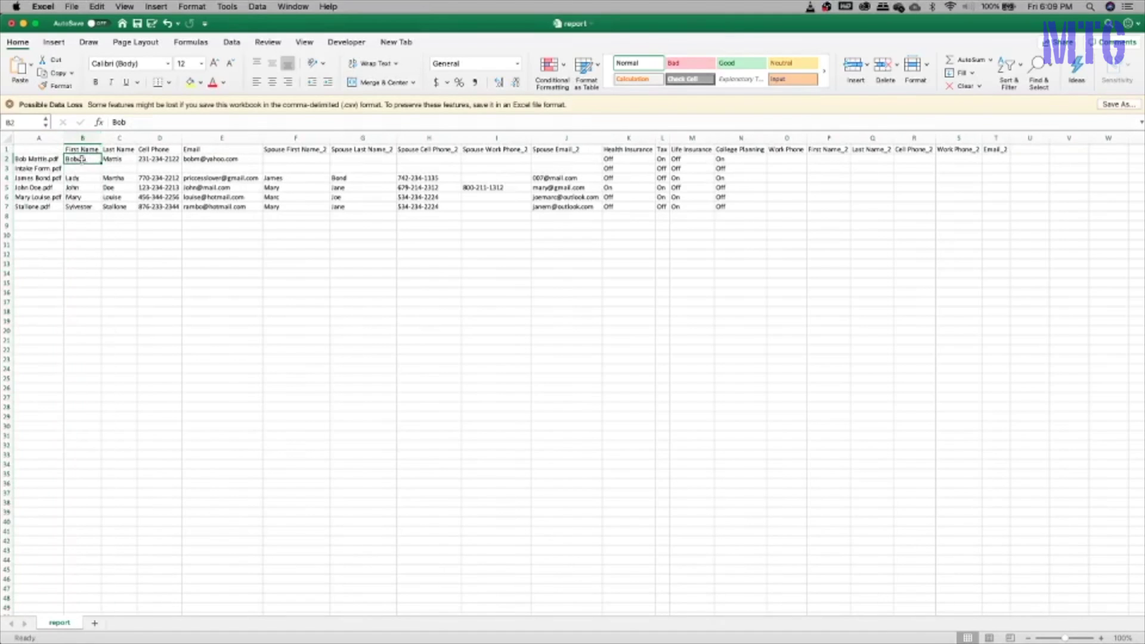
click(81, 178)
click(87, 189)
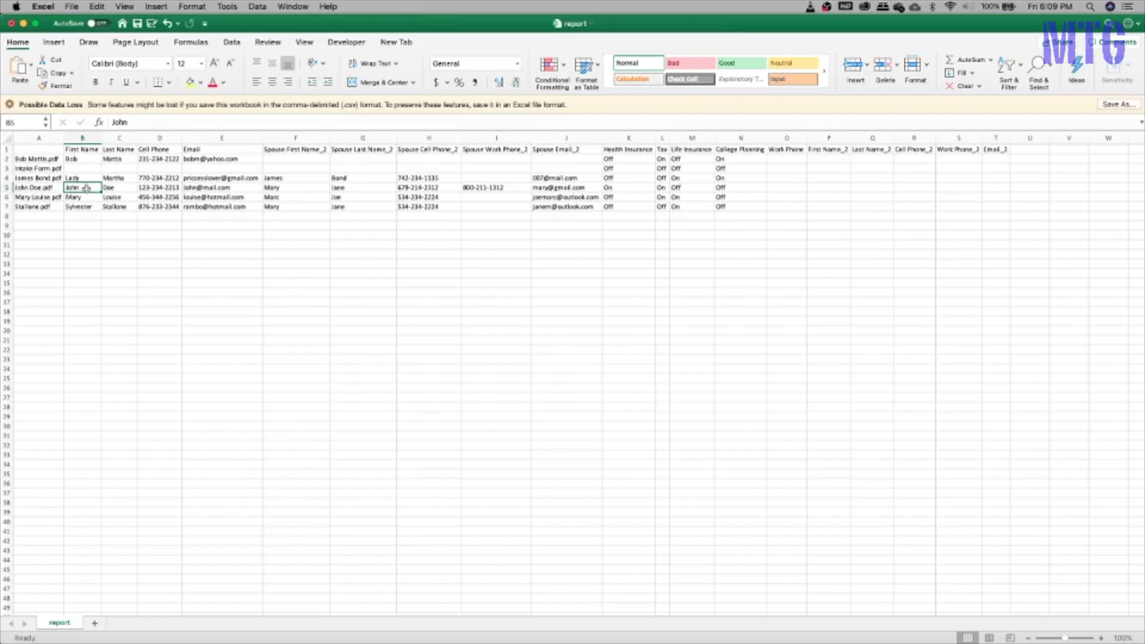
click(160, 138)
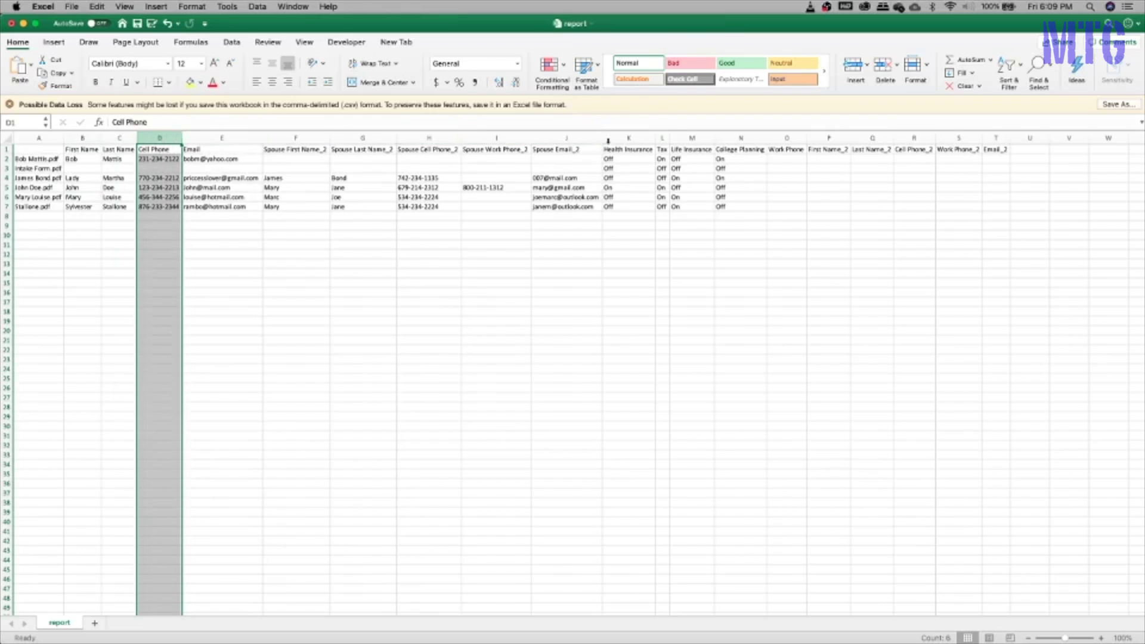
click(661, 137)
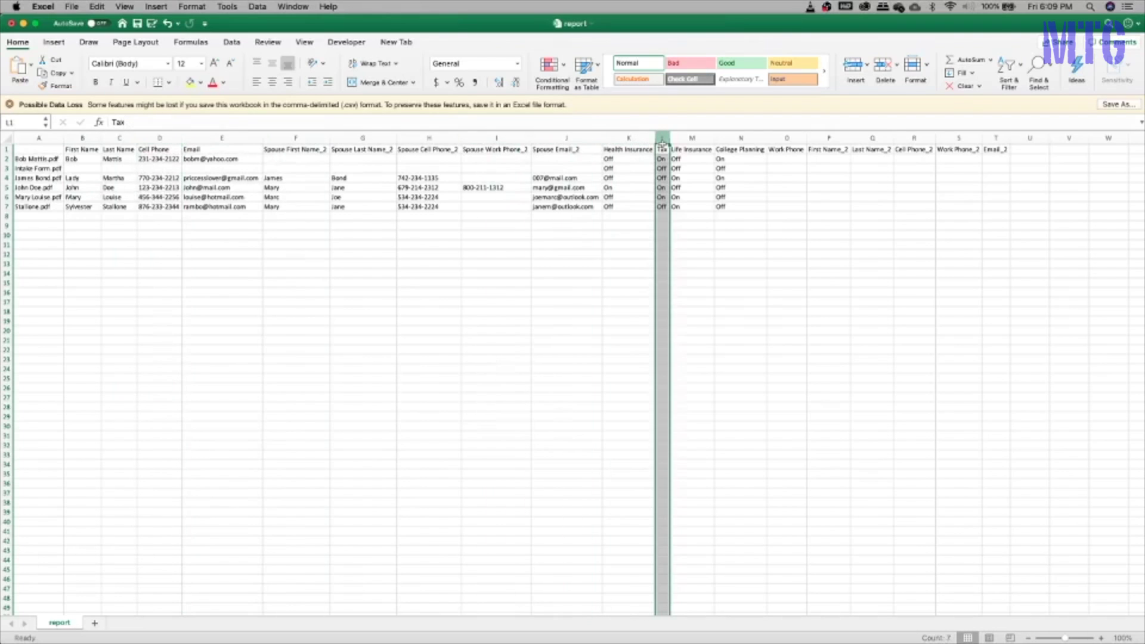
click(691, 138)
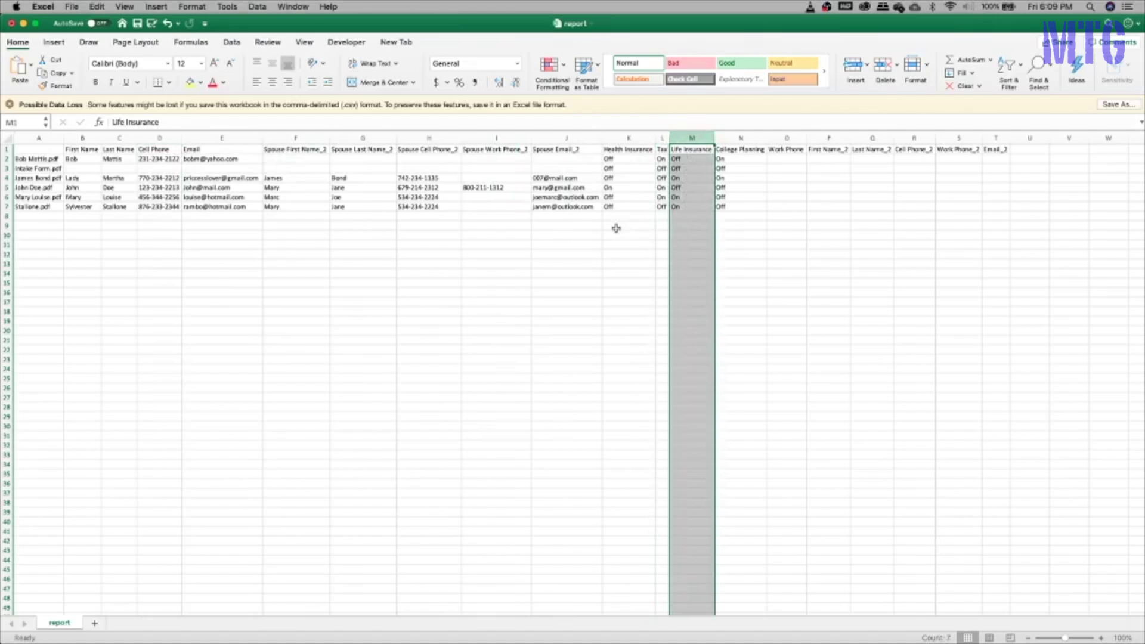
click(618, 151)
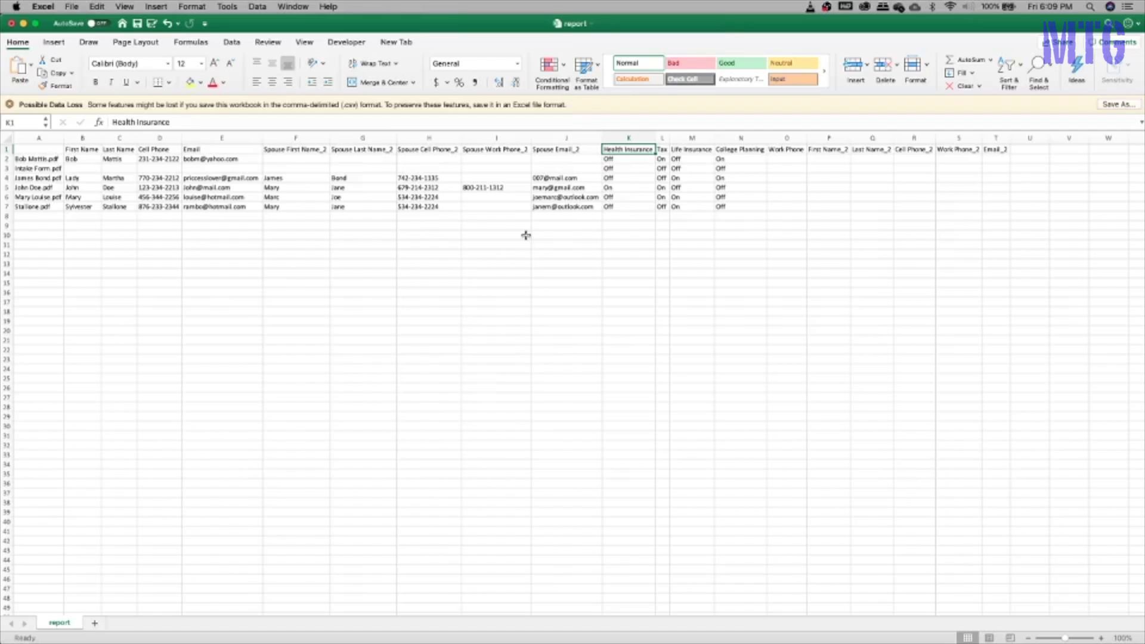
click(217, 138)
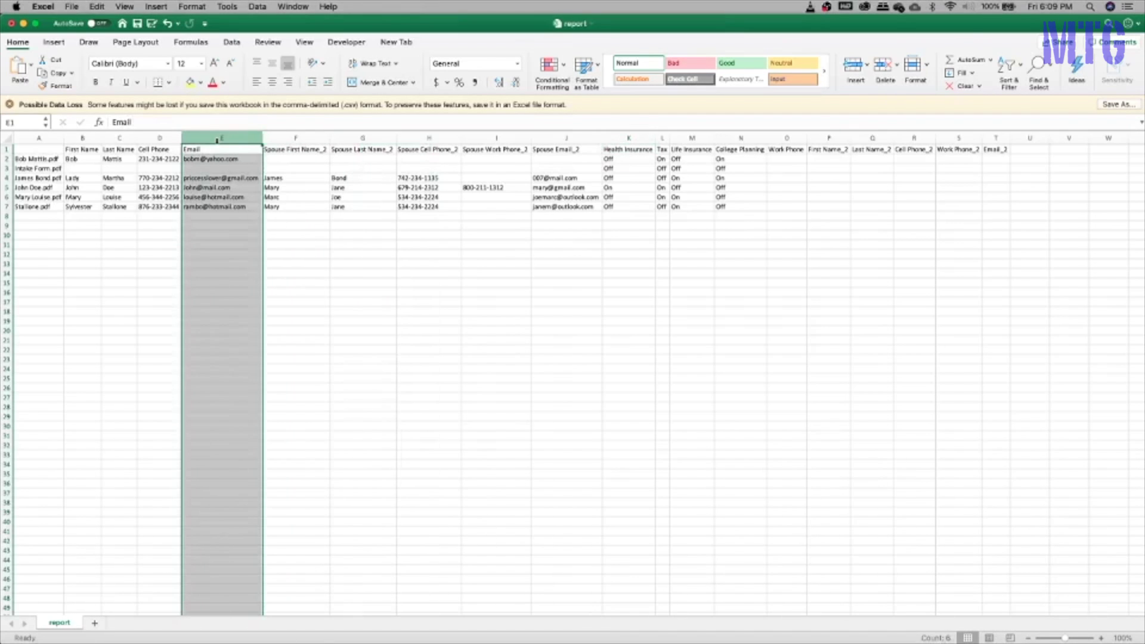